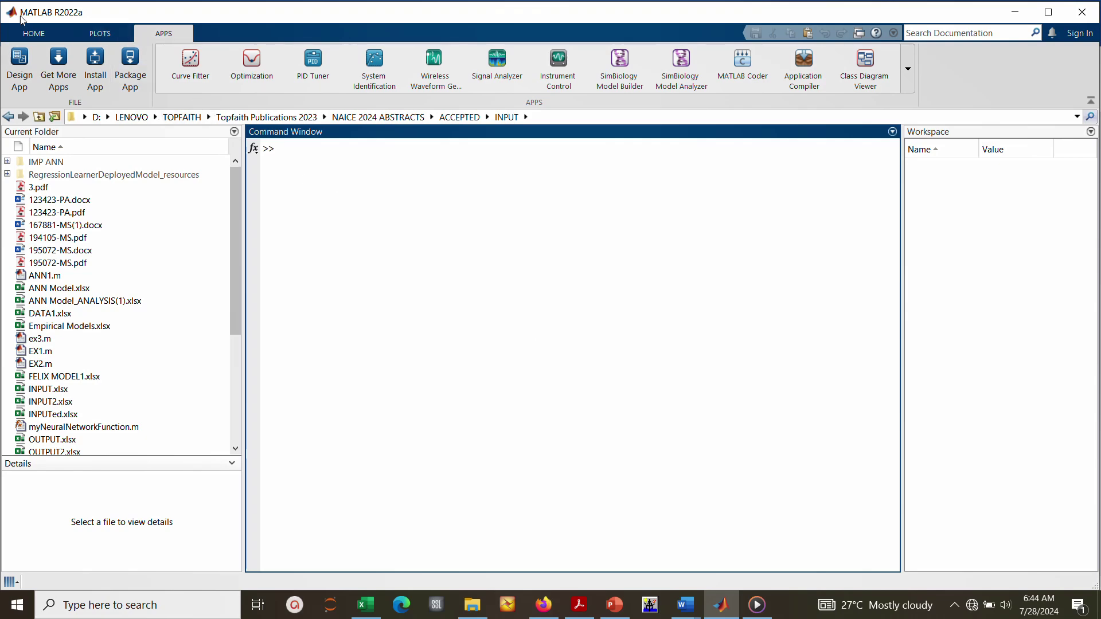
# - Import DATA1.xlsx into the workspace as the 3200x7 table DATA1
pyautogui.click(33, 34)
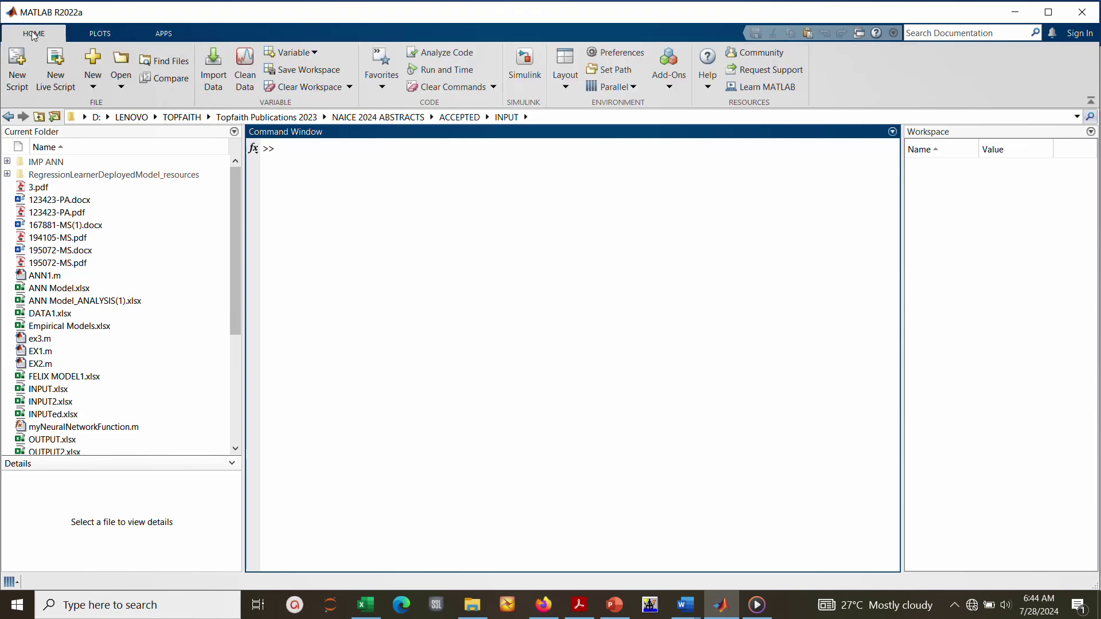
pyautogui.click(208, 68)
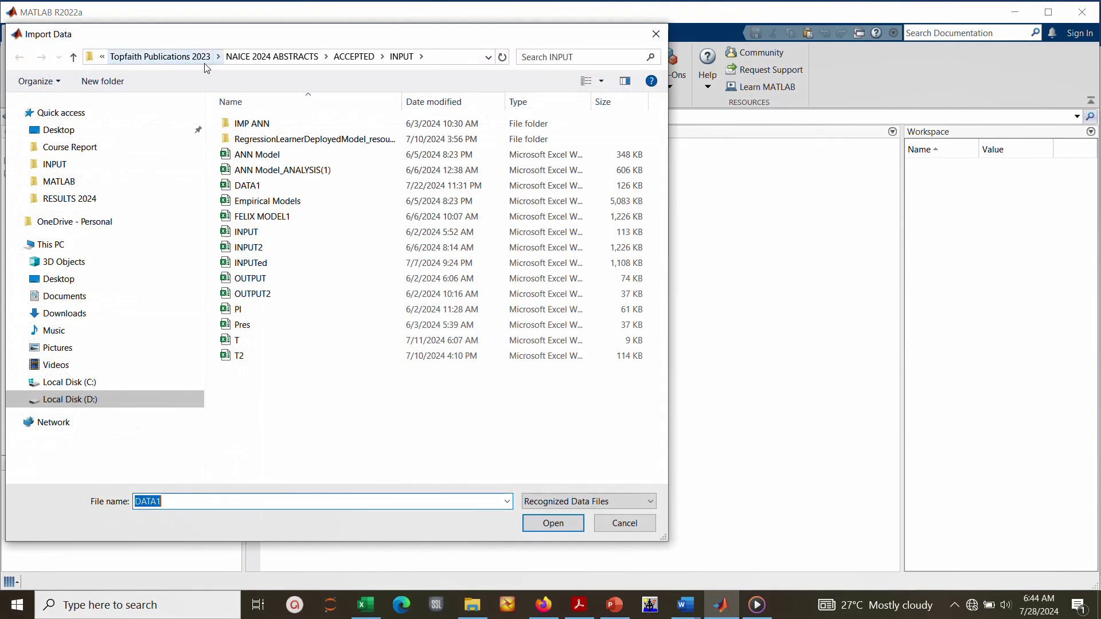
pyautogui.doubleClick(256, 186)
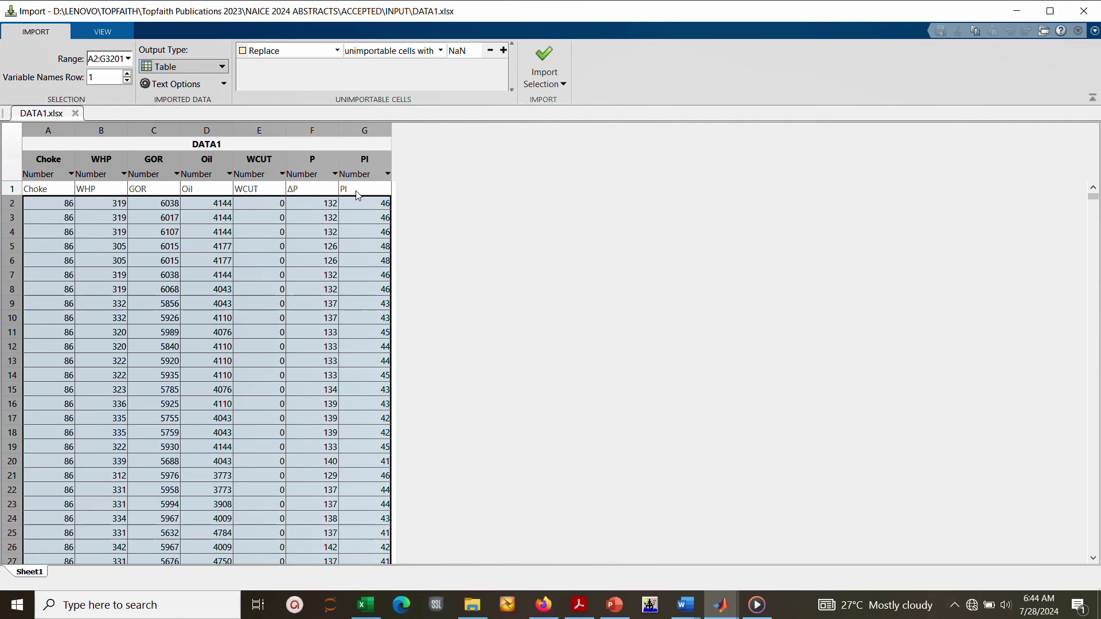
pyautogui.click(545, 55)
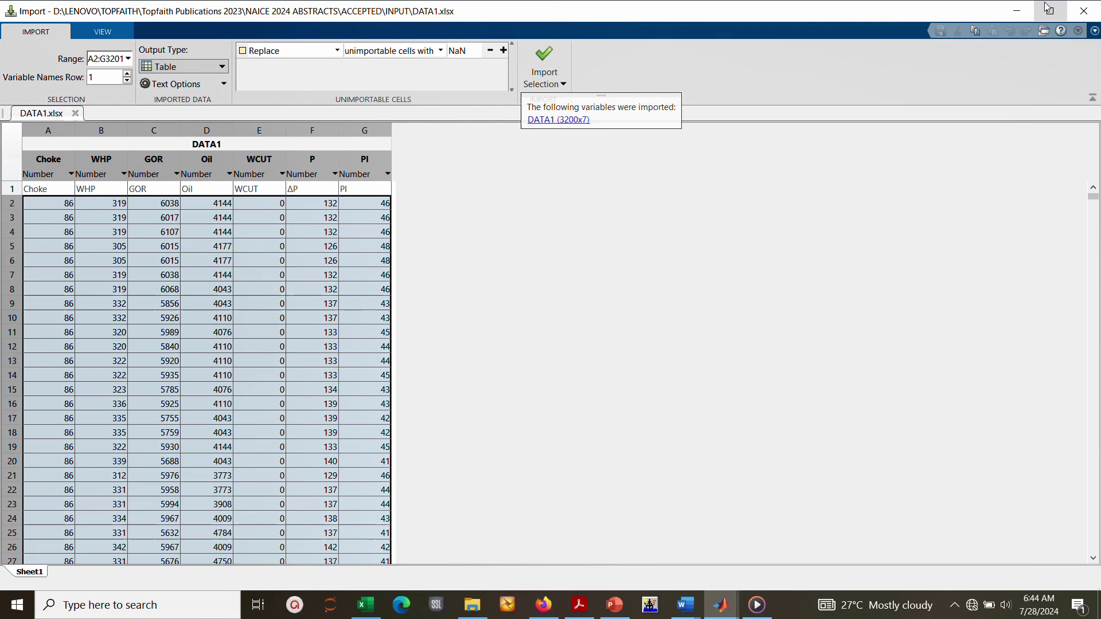
# - Close the Import tool and launch Regression Learner from the APPS gallery
pyautogui.click(1086, 11)
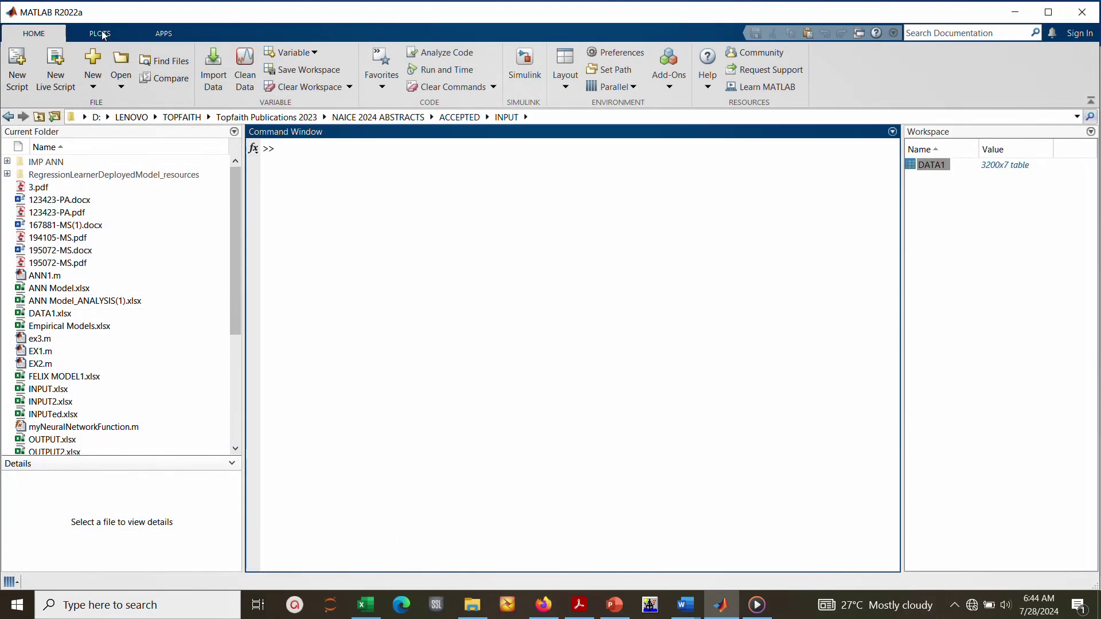
pyautogui.click(161, 35)
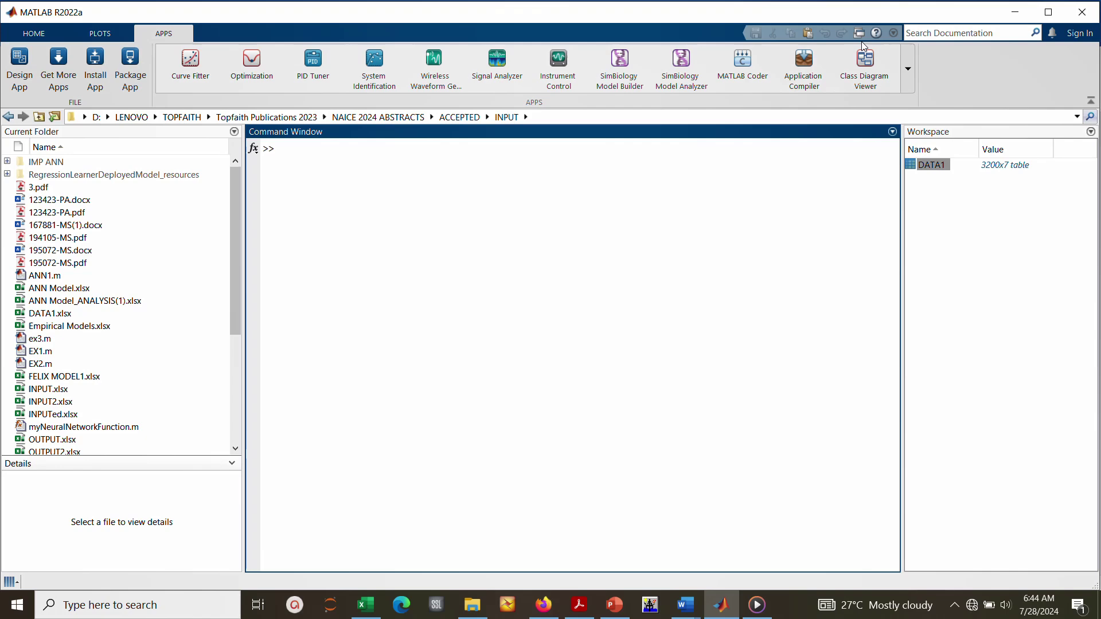
pyautogui.click(907, 69)
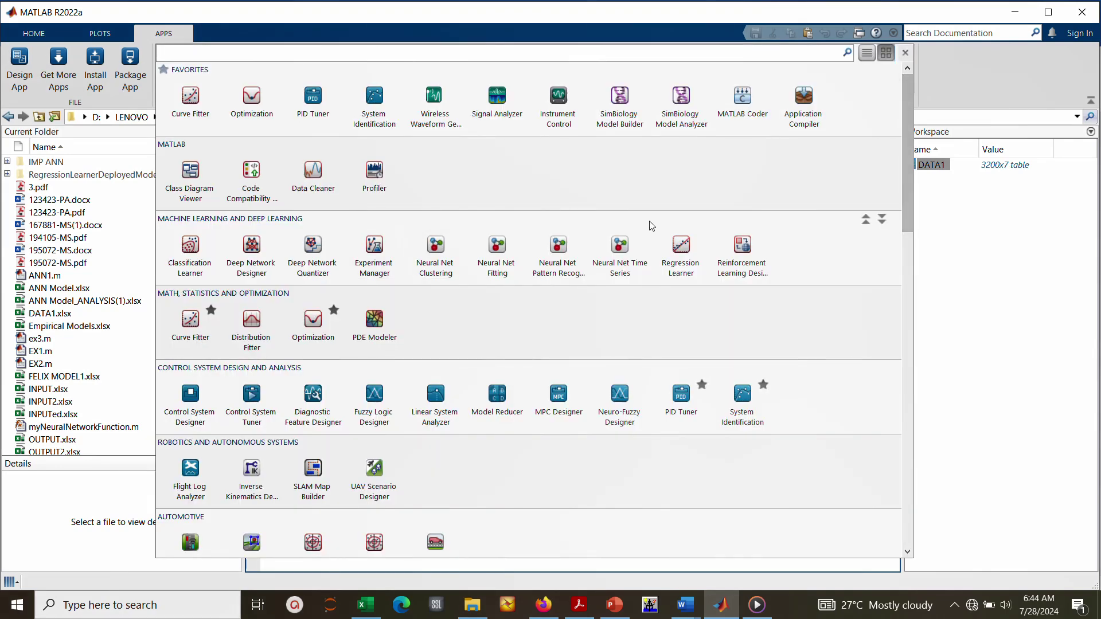
pyautogui.click(682, 269)
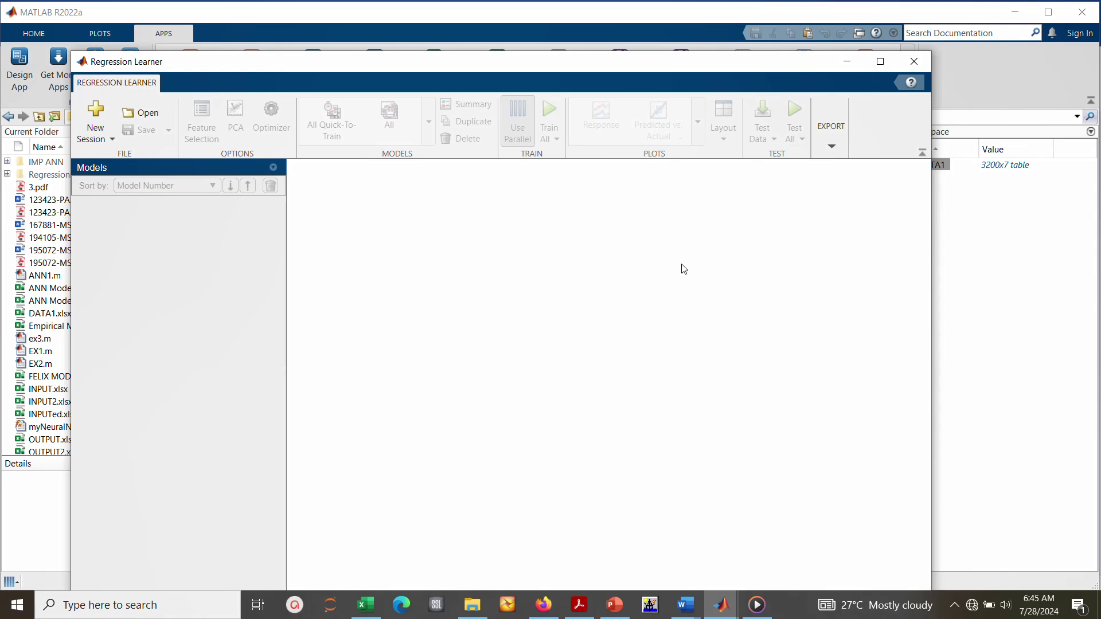
# - Start a new session from workspace table DATA1, response PI, with 25% holdout validation
pyautogui.click(99, 143)
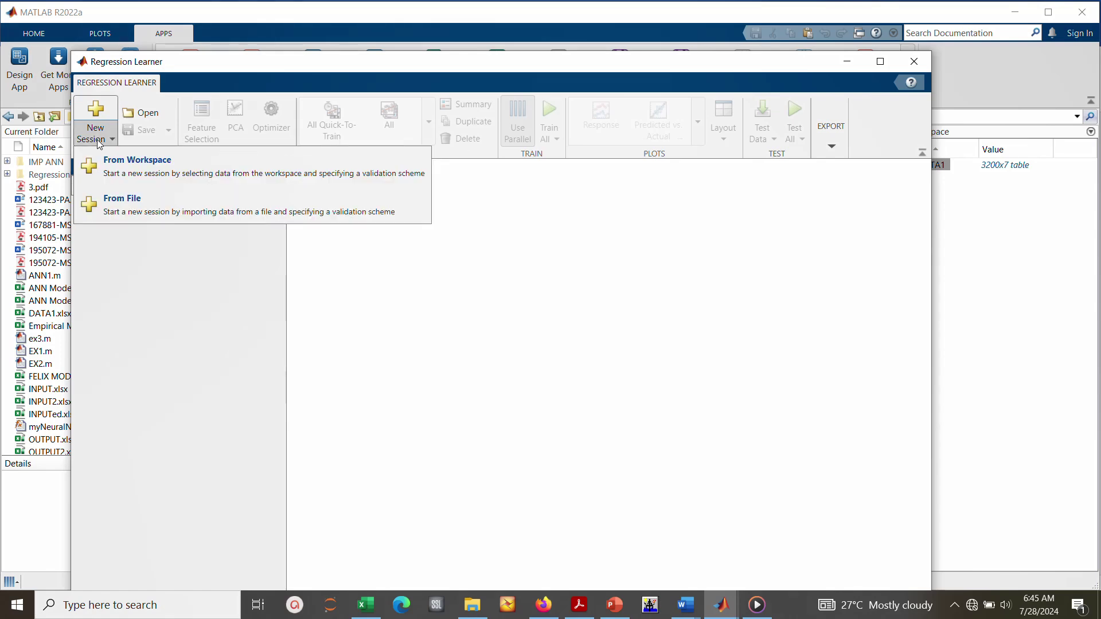
pyautogui.click(123, 173)
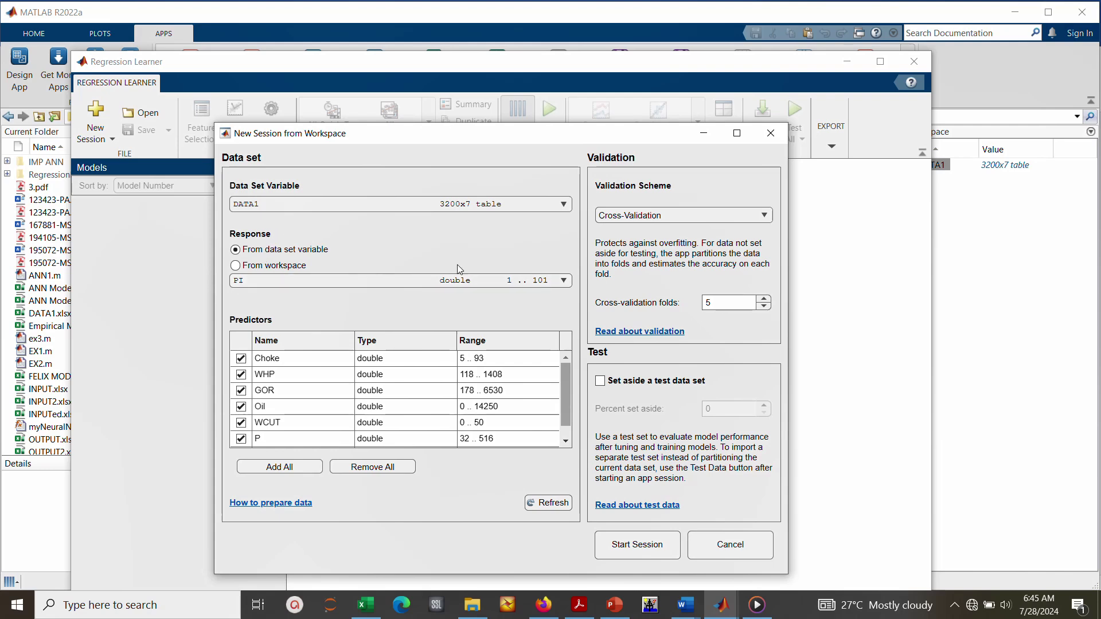
pyautogui.click(744, 219)
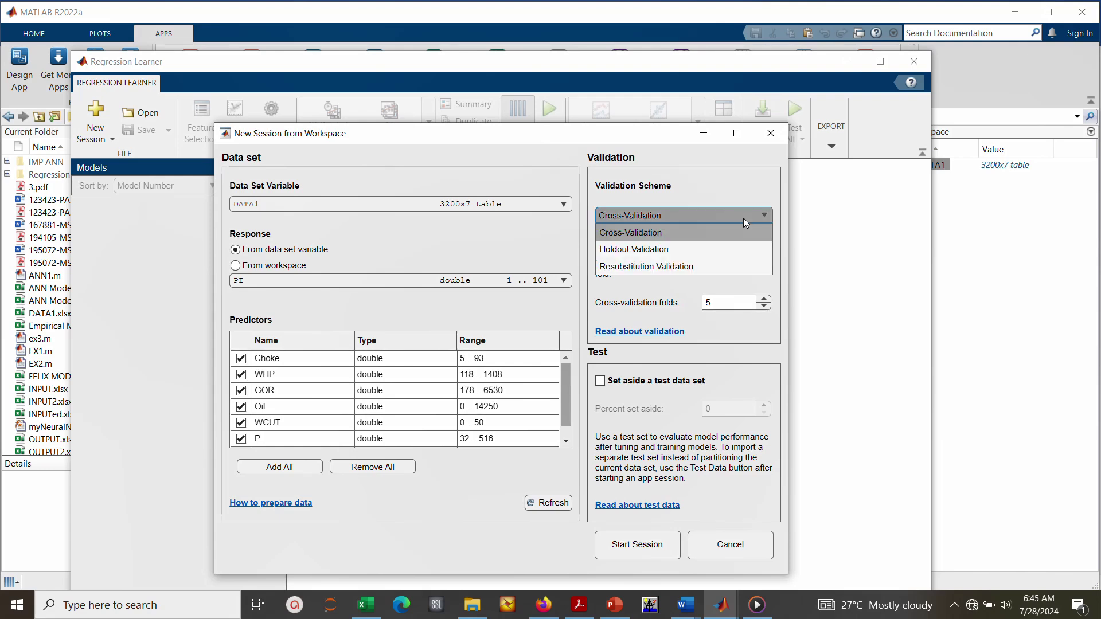
pyautogui.click(665, 259)
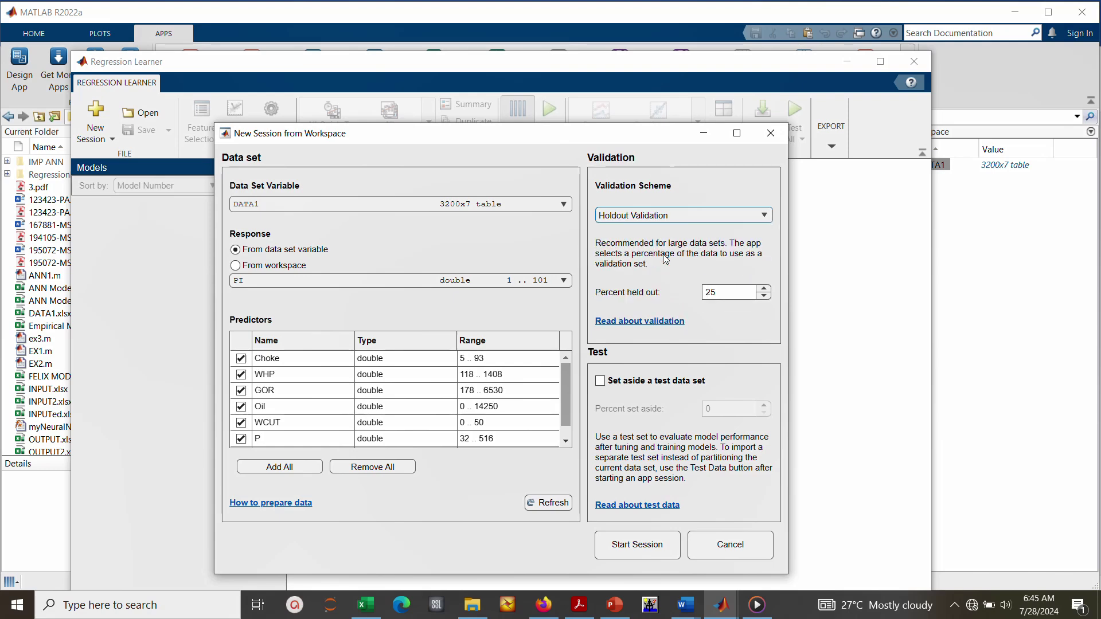
pyautogui.click(639, 546)
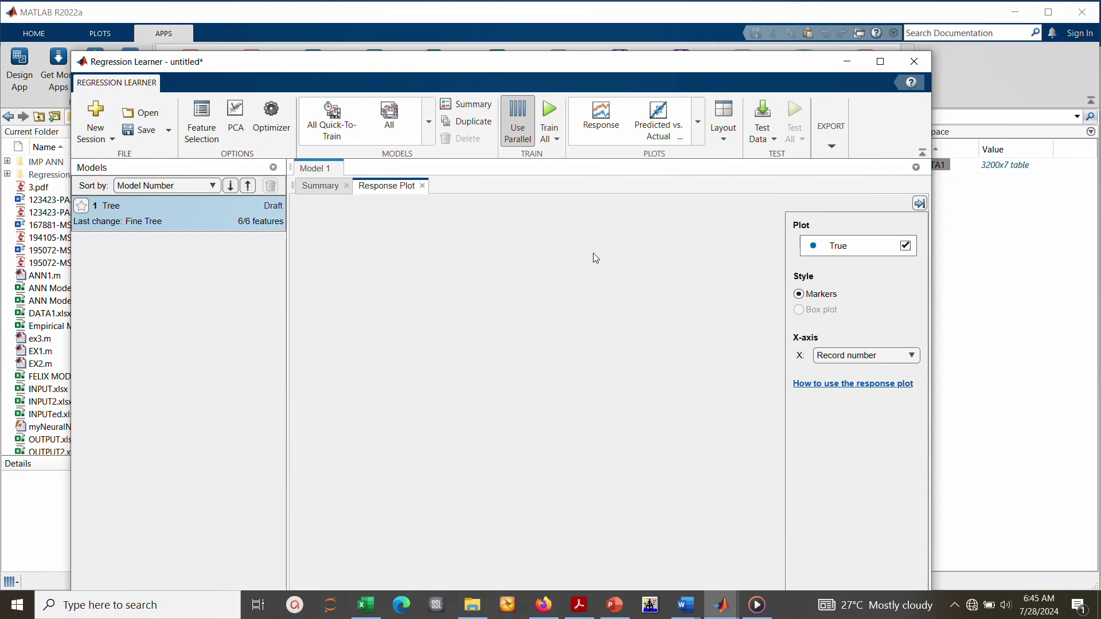
# - Reposition the app window and expand the full Models gallery of regression types
pyautogui.moveTo(517, 77); pyautogui.dragTo(536, 29)
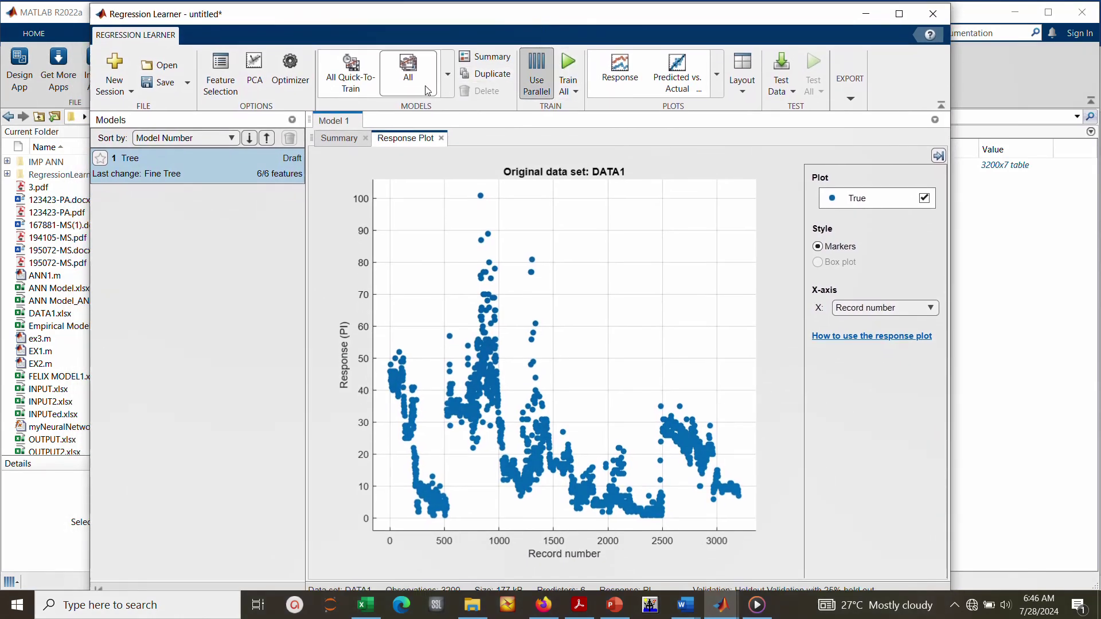
pyautogui.click(446, 83)
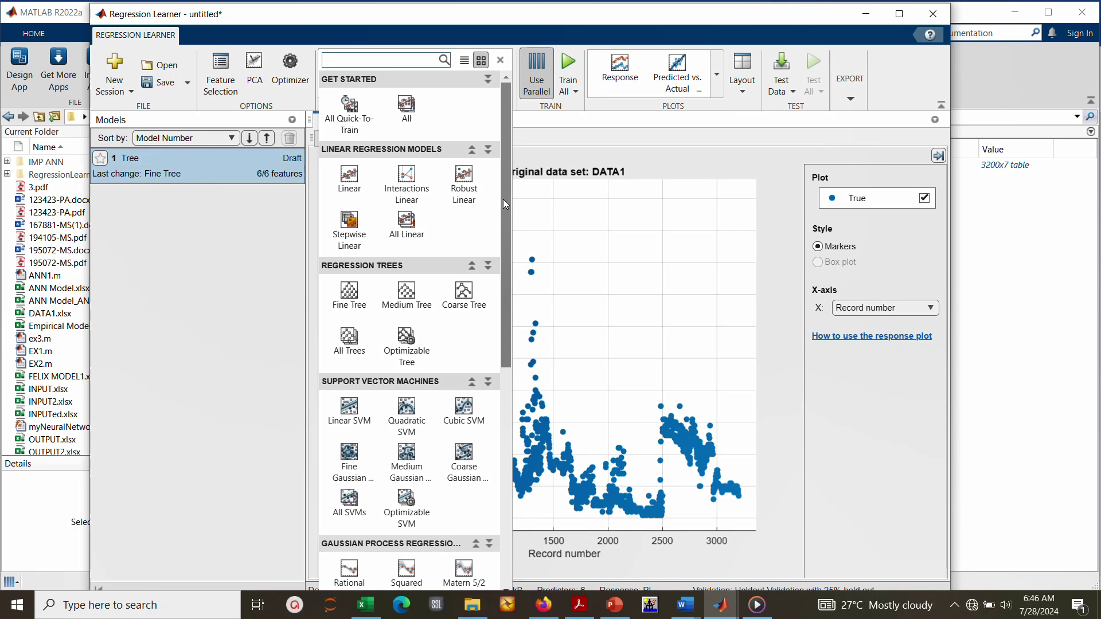
pyautogui.moveTo(503, 204)
pyautogui.mouseDown()
pyautogui.moveTo(492, 384)
pyautogui.moveTo(495, 187)
pyautogui.mouseUp()
# - Queue All model types and train them so each reports its RMSE (Validation)
pyautogui.click(406, 109)
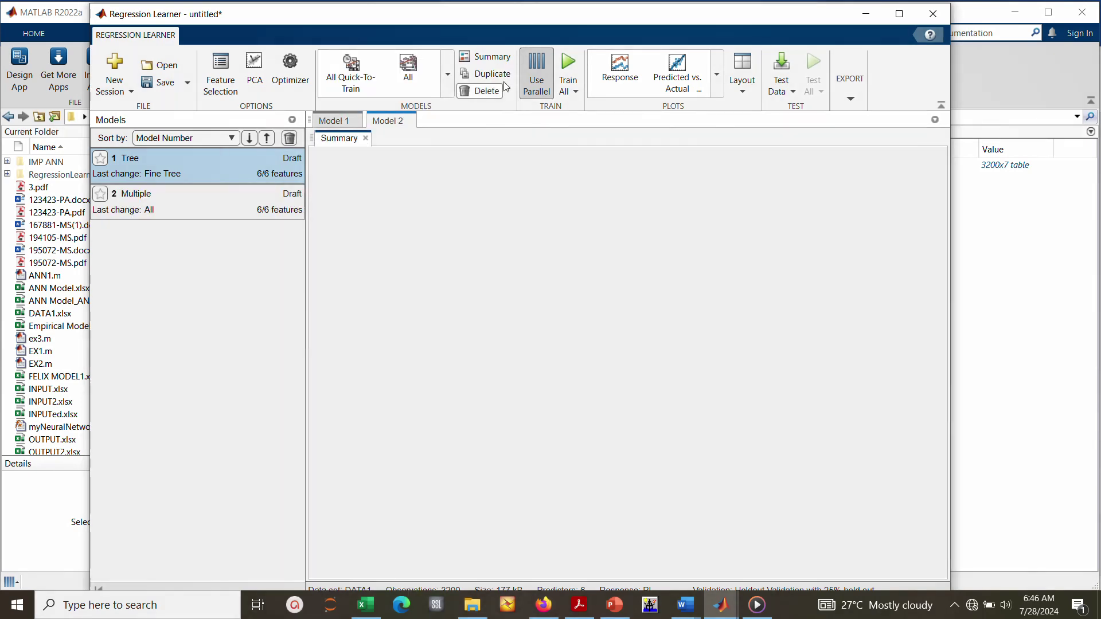
pyautogui.click(567, 64)
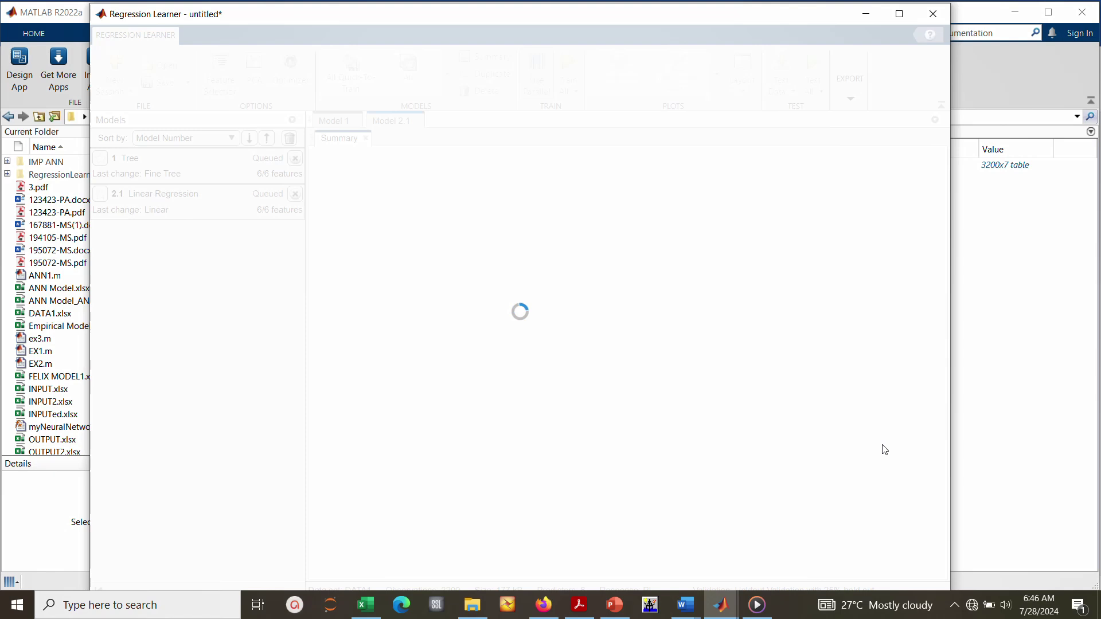
pyautogui.click(954, 606)
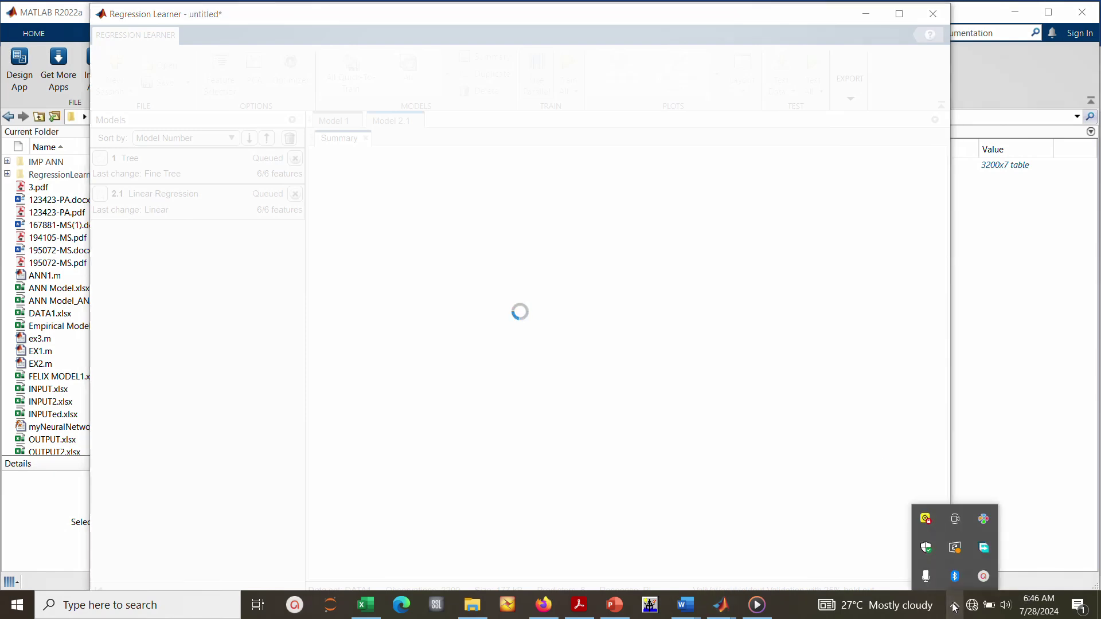
pyautogui.click(982, 586)
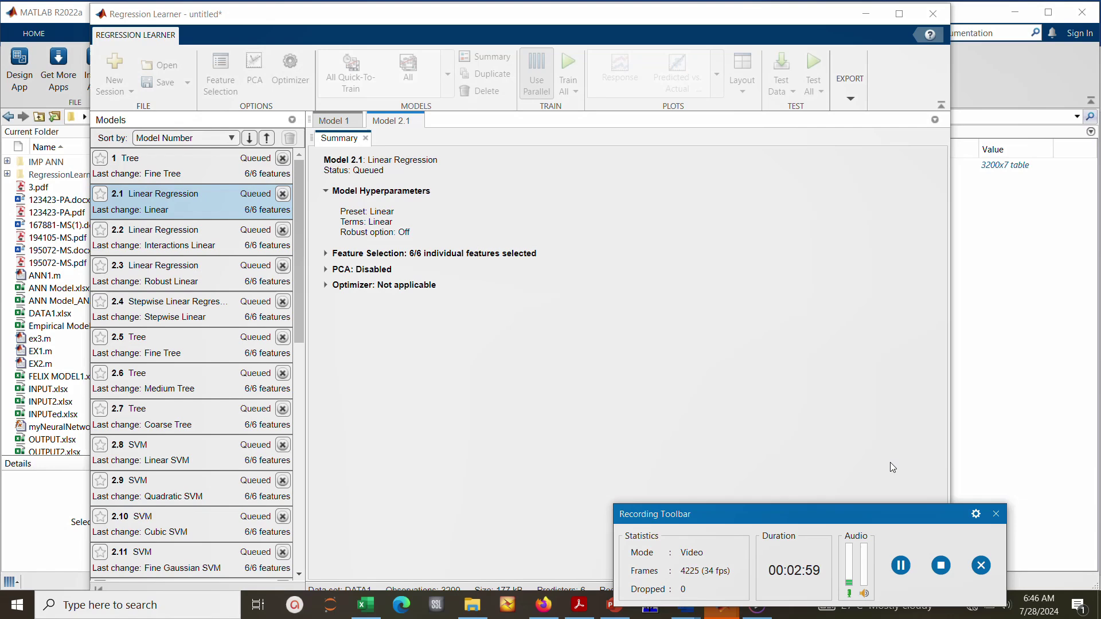
# - Select model 2.22, the Wide Neural Network, with validation RMSE 0.31991
pyautogui.click(900, 567)
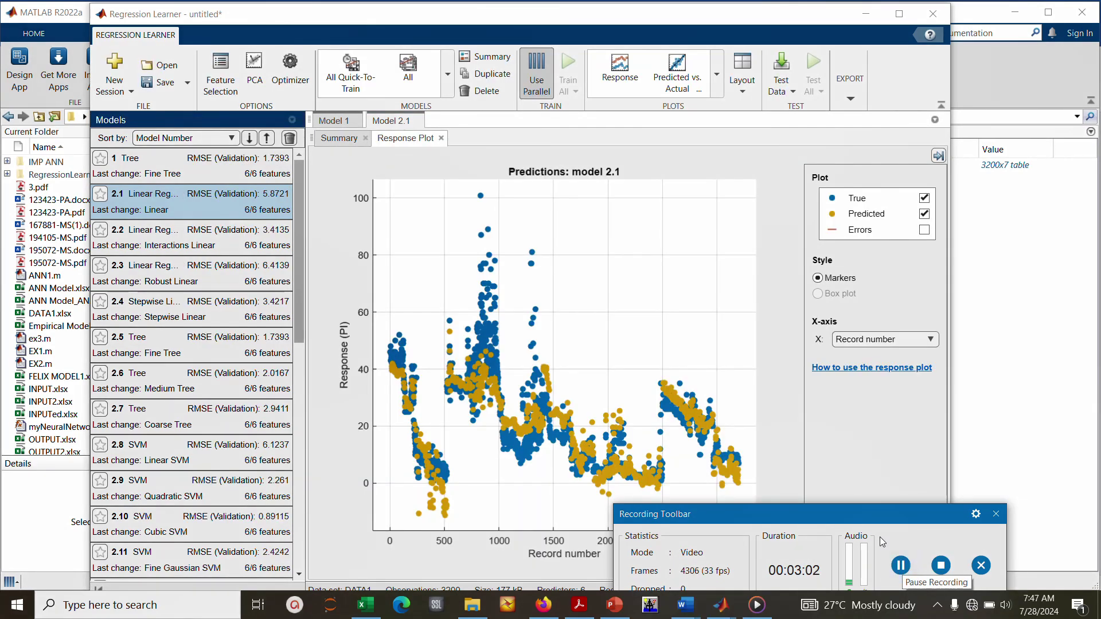
pyautogui.moveTo(862, 505); pyautogui.dragTo(879, 585)
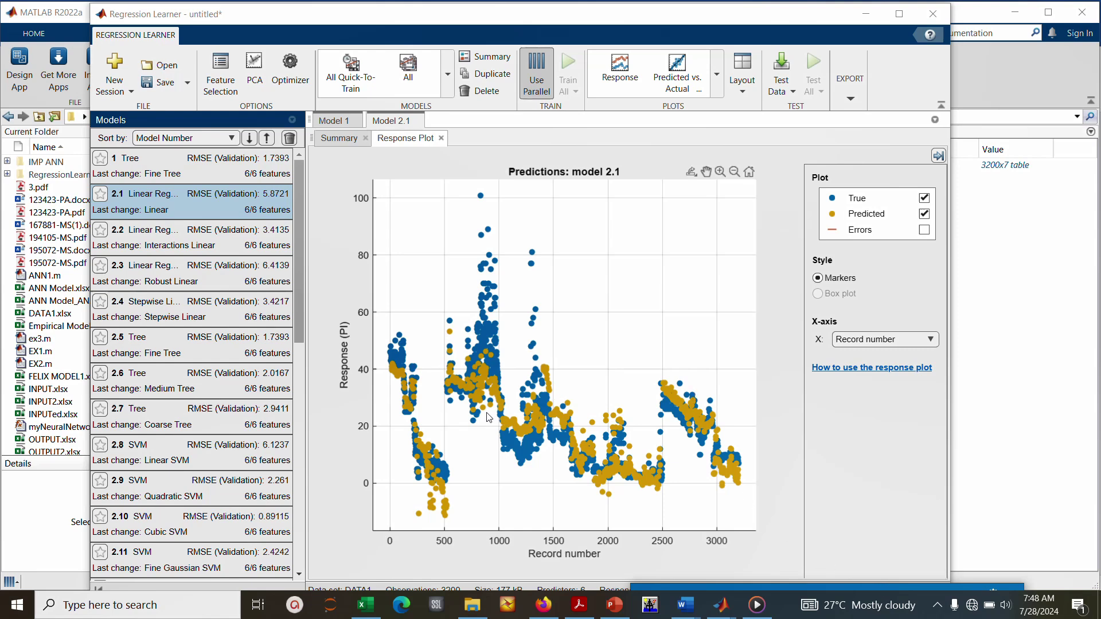
pyautogui.moveTo(310, 342); pyautogui.dragTo(294, 568)
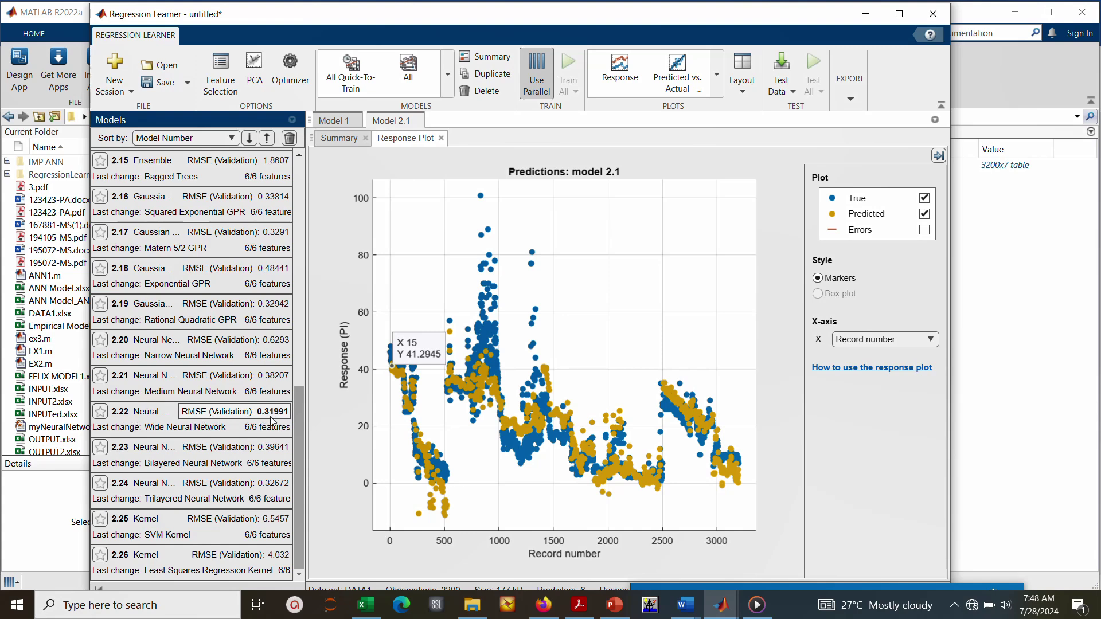
pyautogui.click(159, 430)
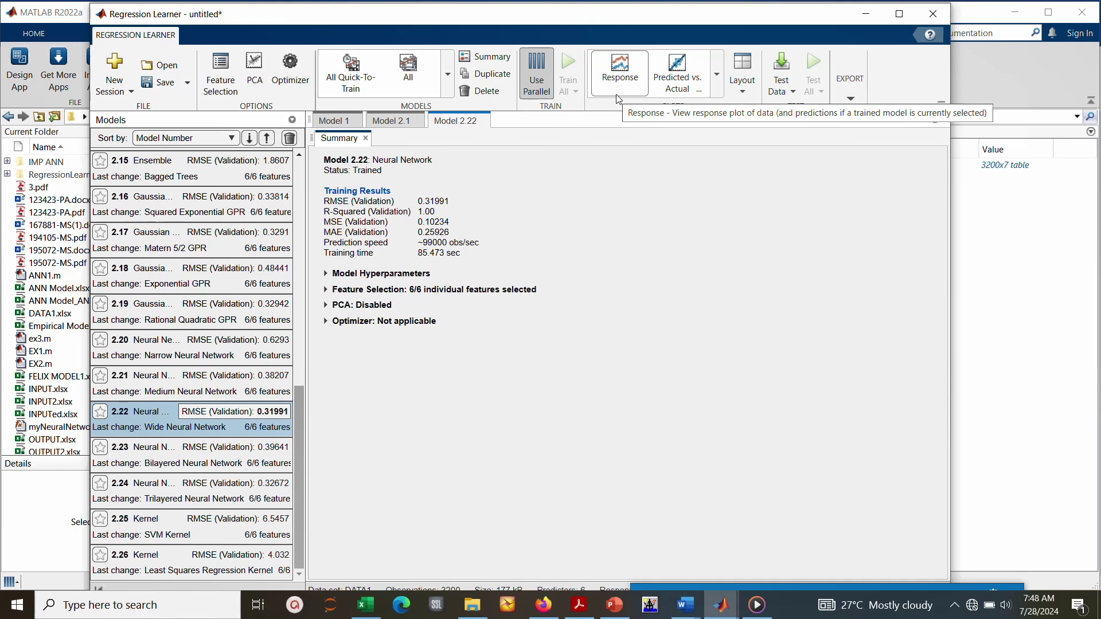
# - Display the validation Predicted vs. Actual plot for model 2.22
pyautogui.click(694, 77)
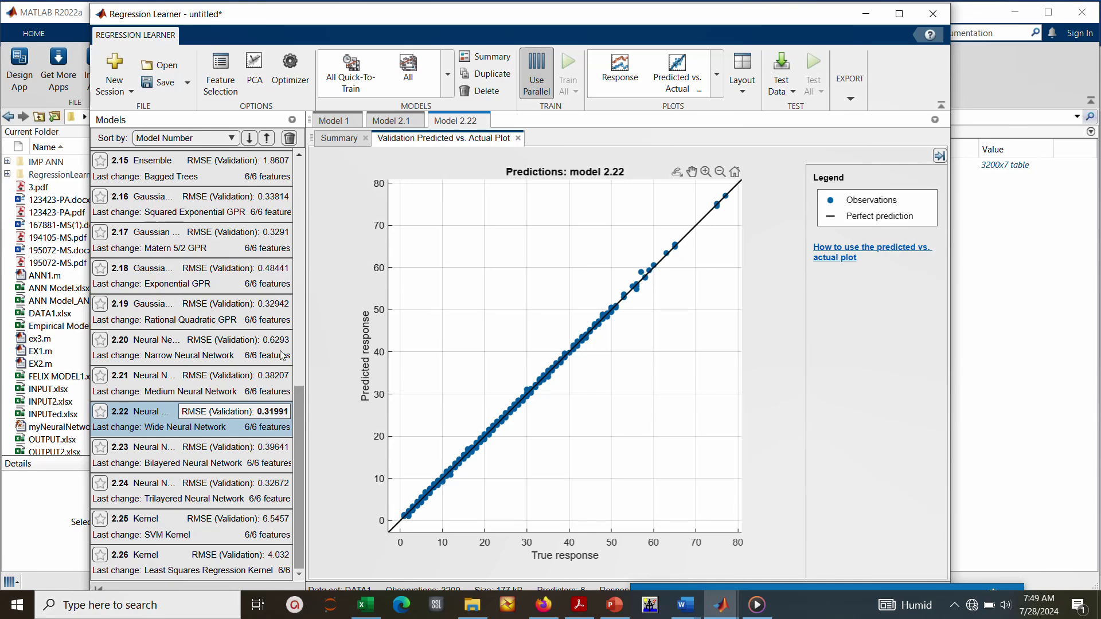
# - Plot predicted versus actual for models 2.19 and 2.18, then reselect model 2.22
pyautogui.click(221, 313)
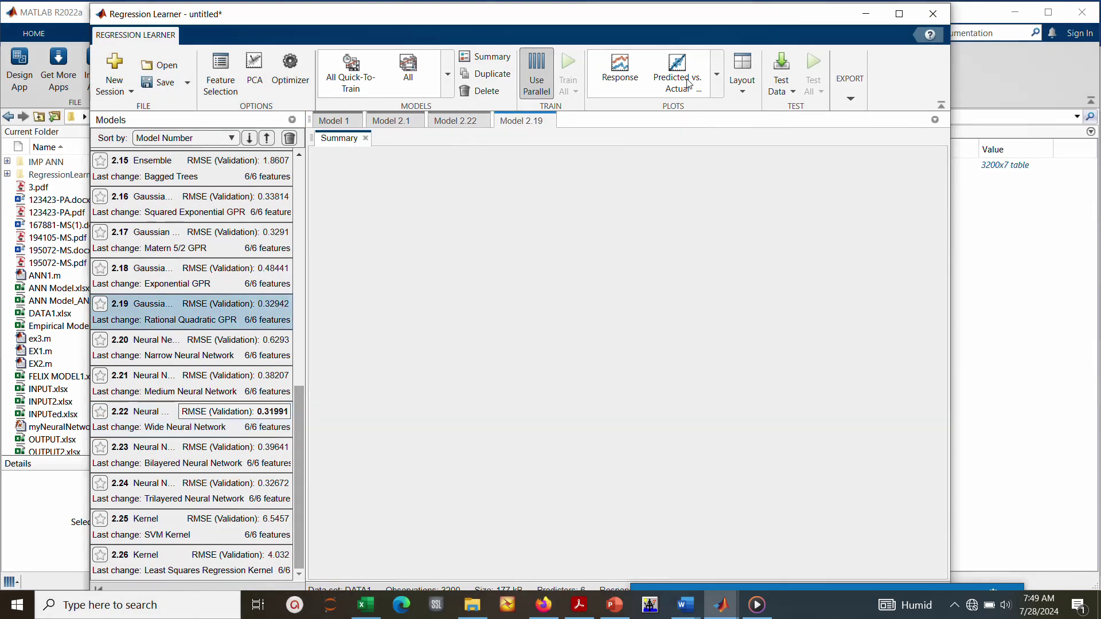
pyautogui.click(685, 81)
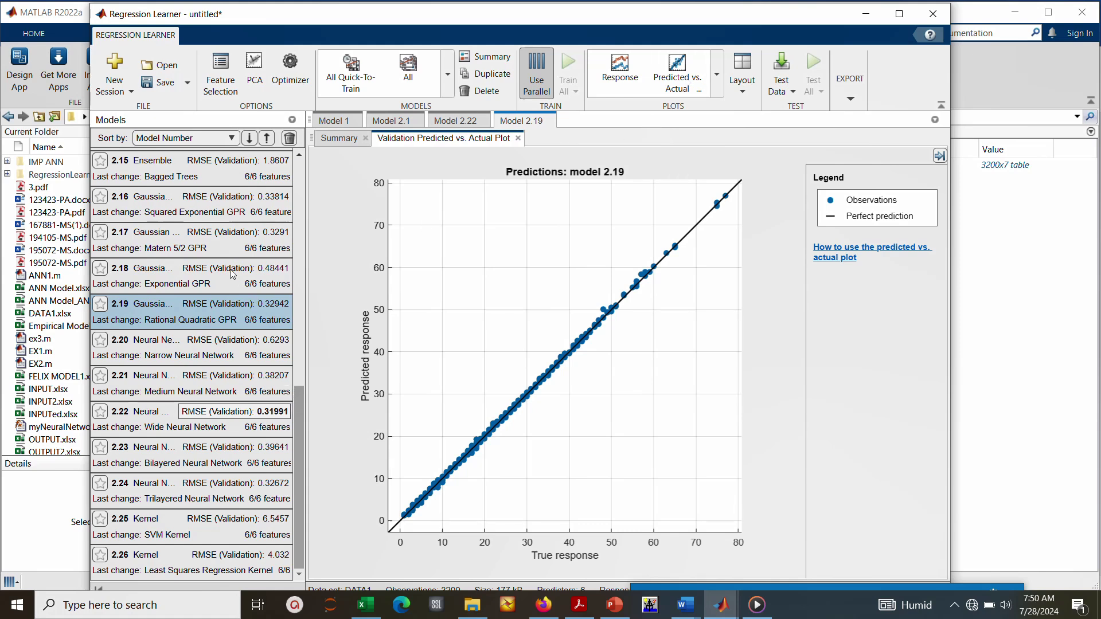
pyautogui.click(232, 275)
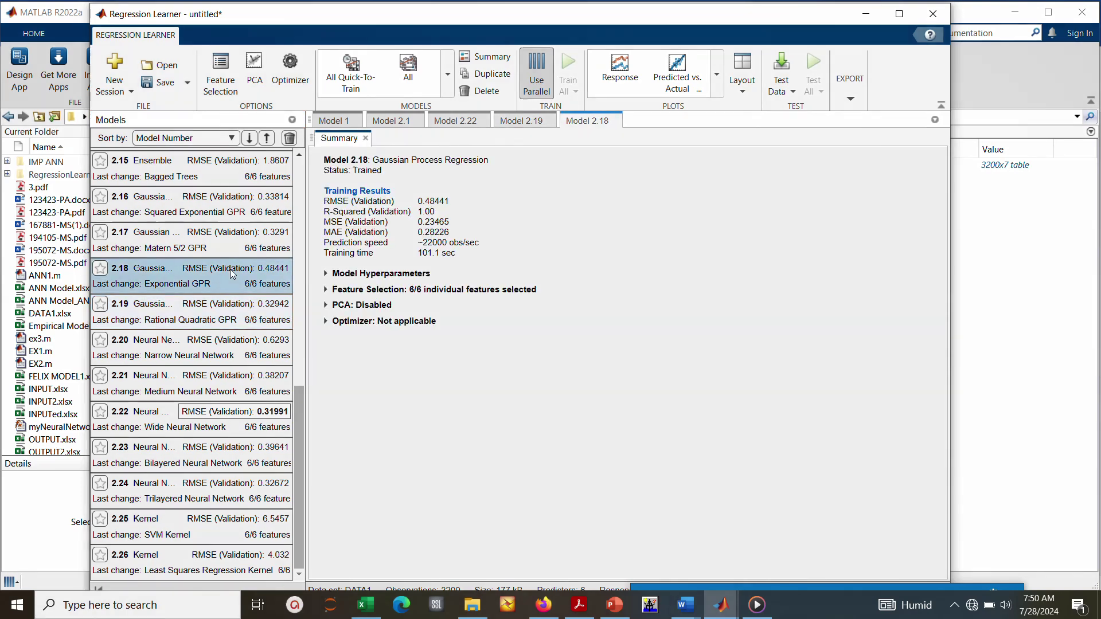
pyautogui.click(678, 70)
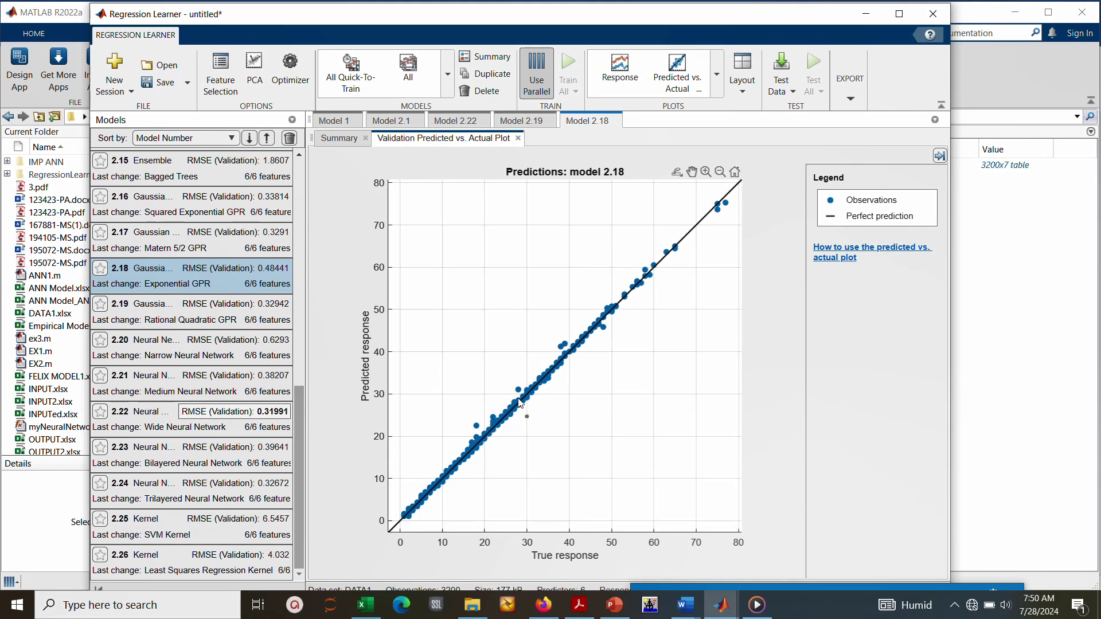
pyautogui.moveTo(520, 405)
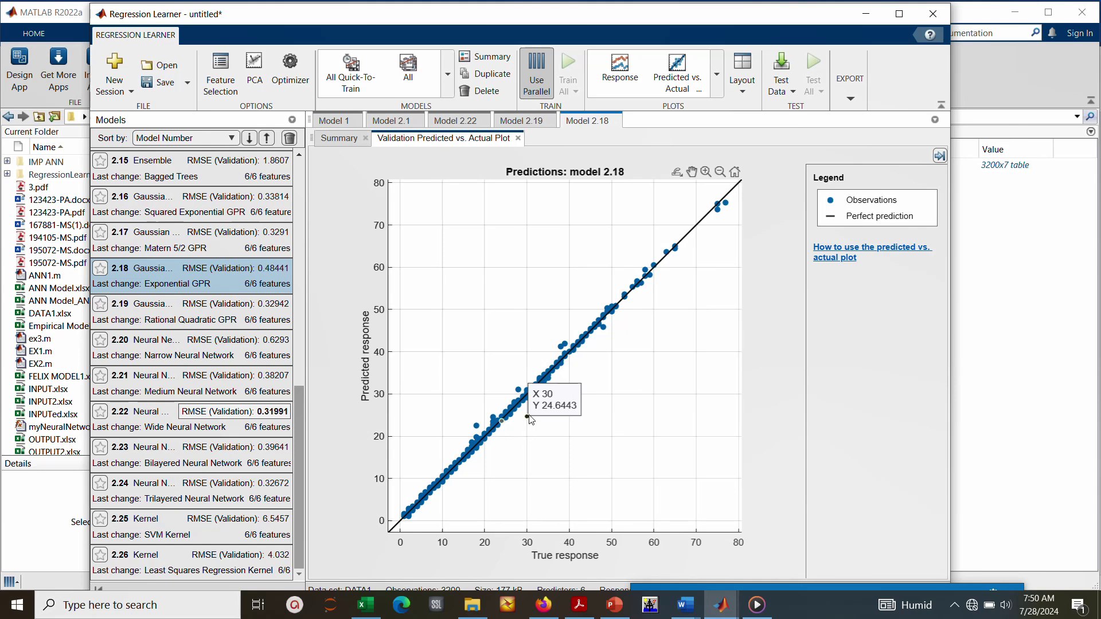
pyautogui.click(203, 416)
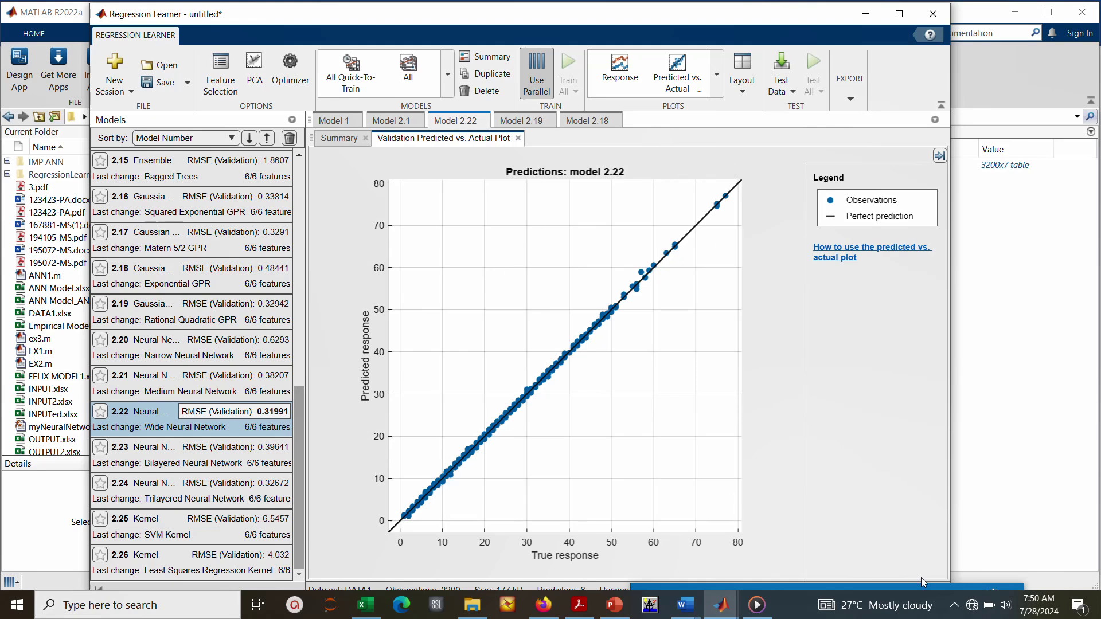
# - Maximize Regression Learner so model 2.22's predicted-vs-actual plot fills the screen
pyautogui.click(953, 606)
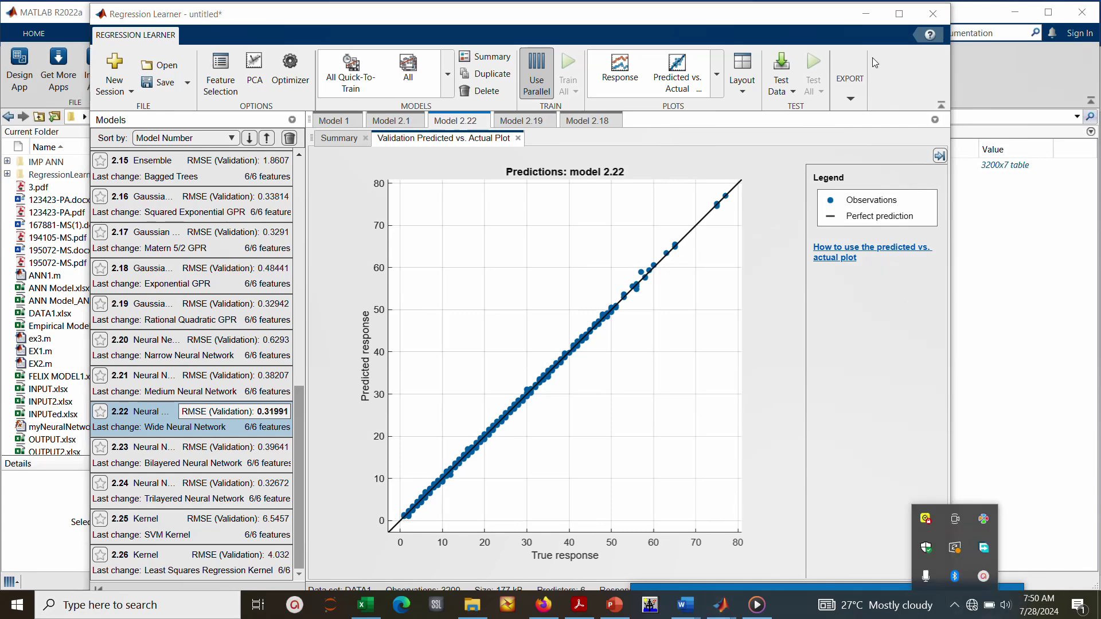
pyautogui.click(889, 19)
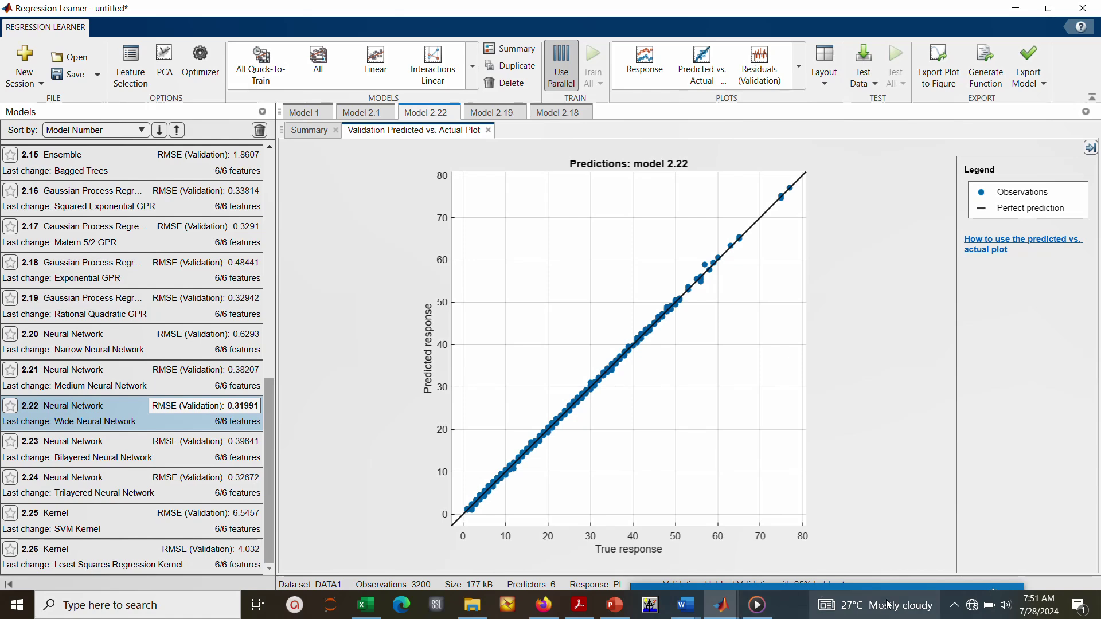
pyautogui.moveTo(889, 586)
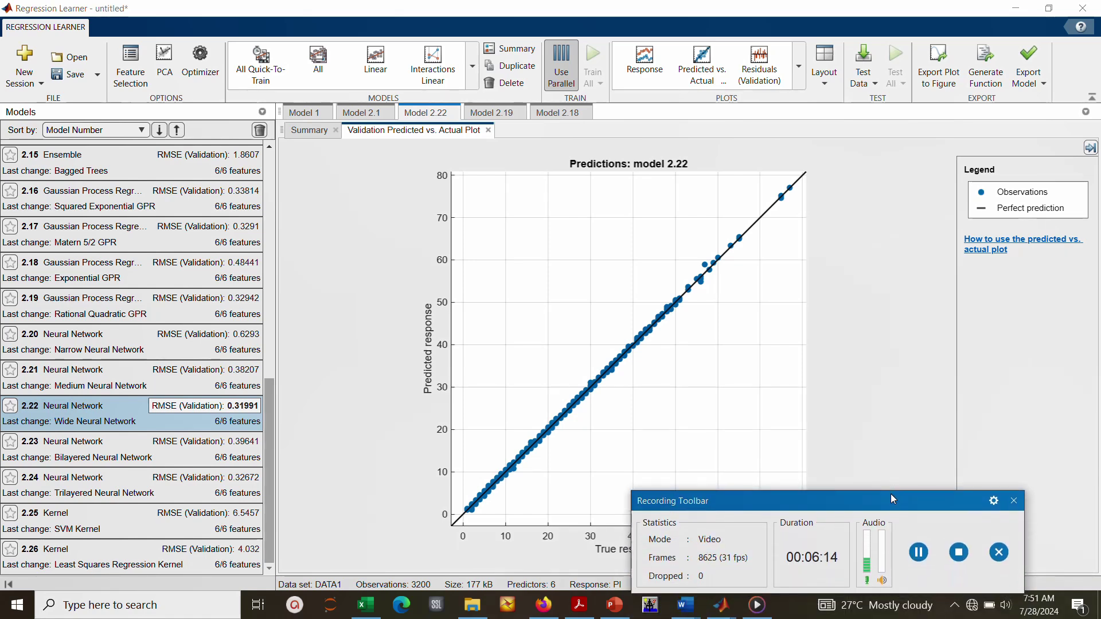
pyautogui.moveTo(890, 493); pyautogui.dragTo(891, 521)
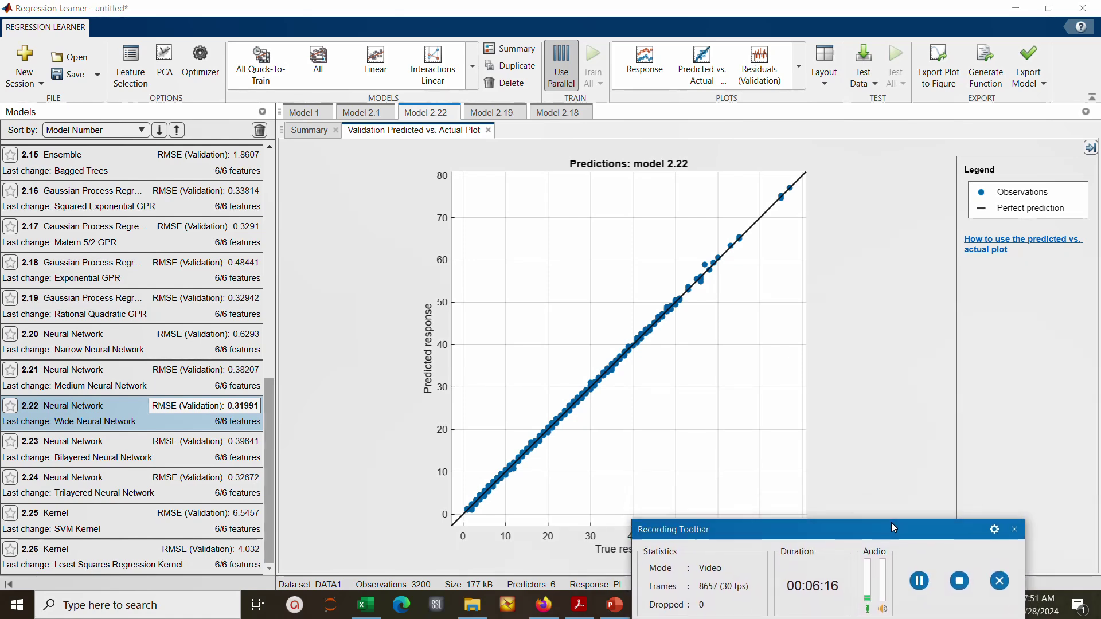